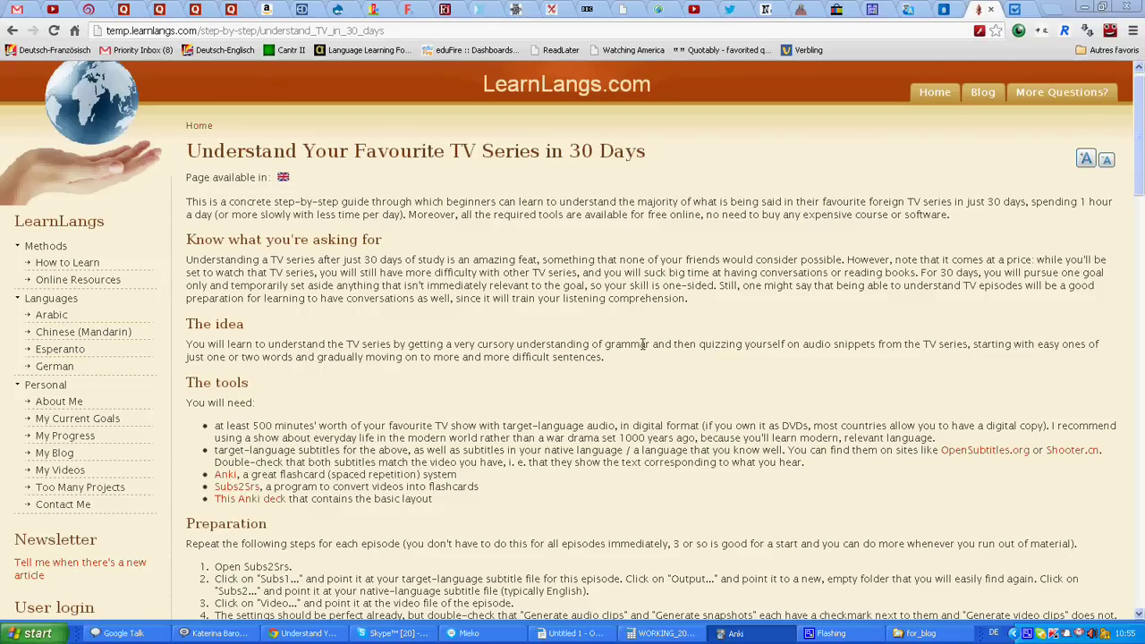
- Scroll down through the LearnLangs guide page and back up a little
scroll(1081, 184, down, 3)
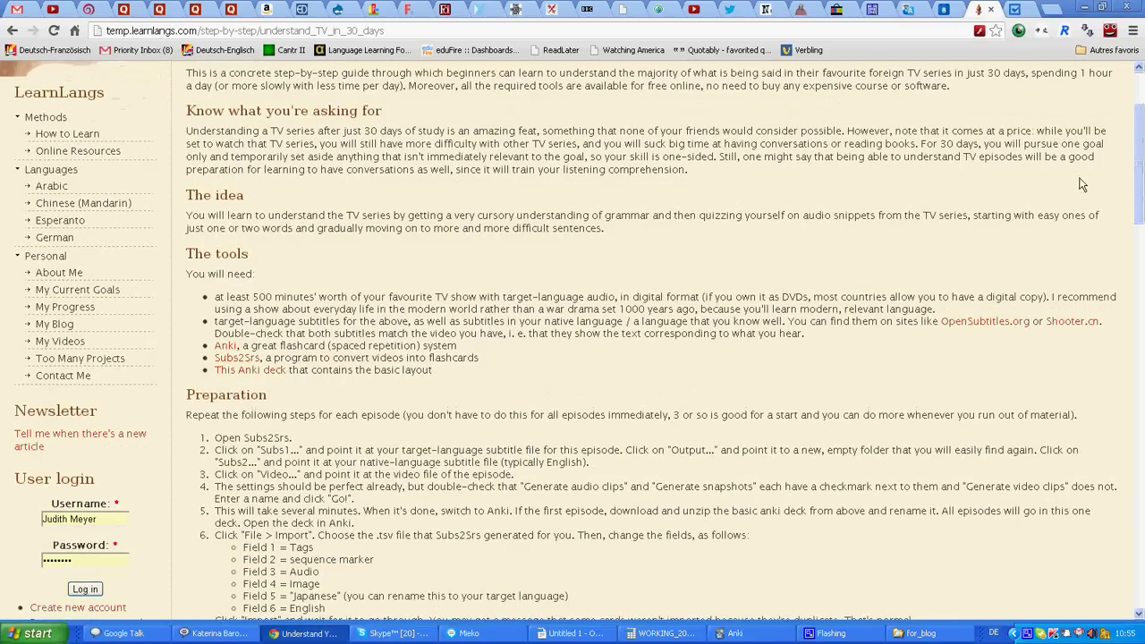
scroll(321, 315, down, 3)
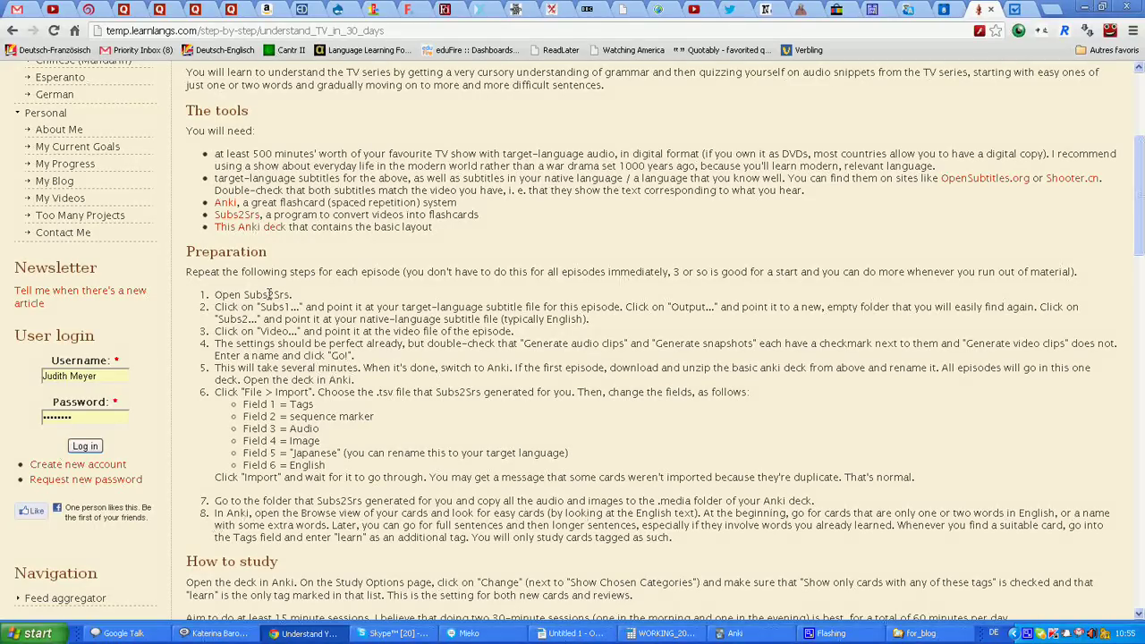
scroll(445, 305, down, 4)
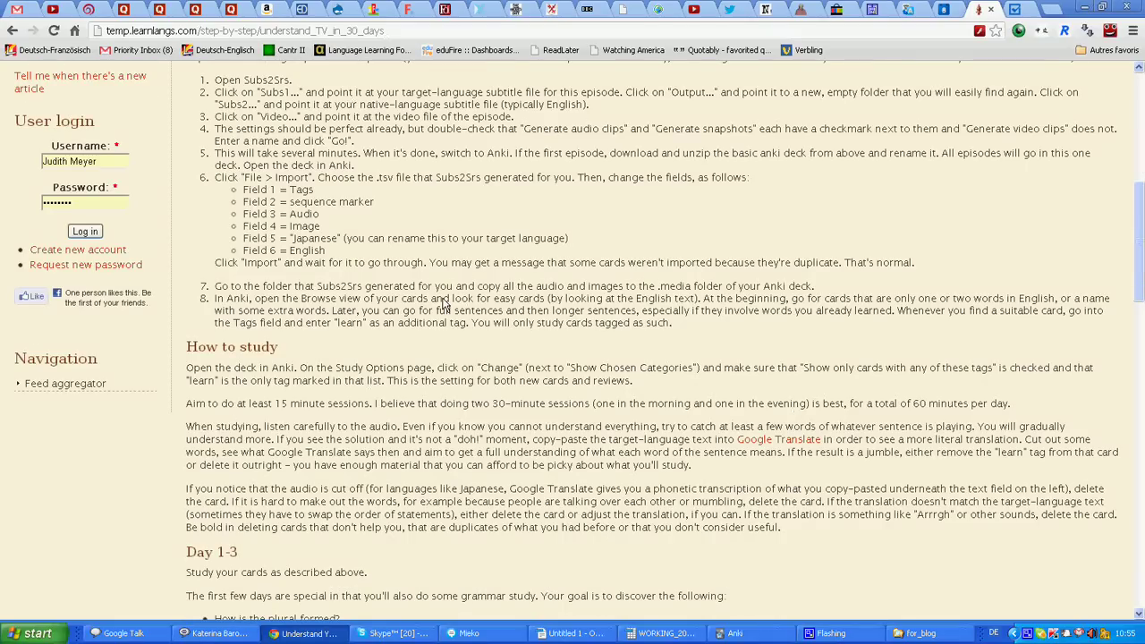
scroll(467, 455, down, 4)
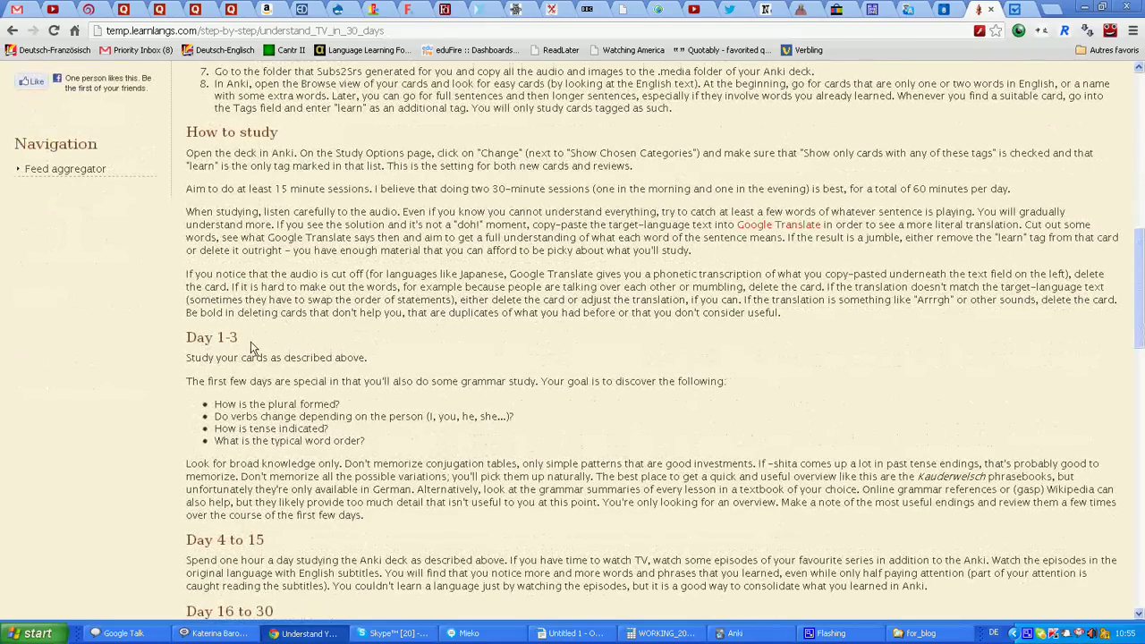
scroll(726, 328, up, 3)
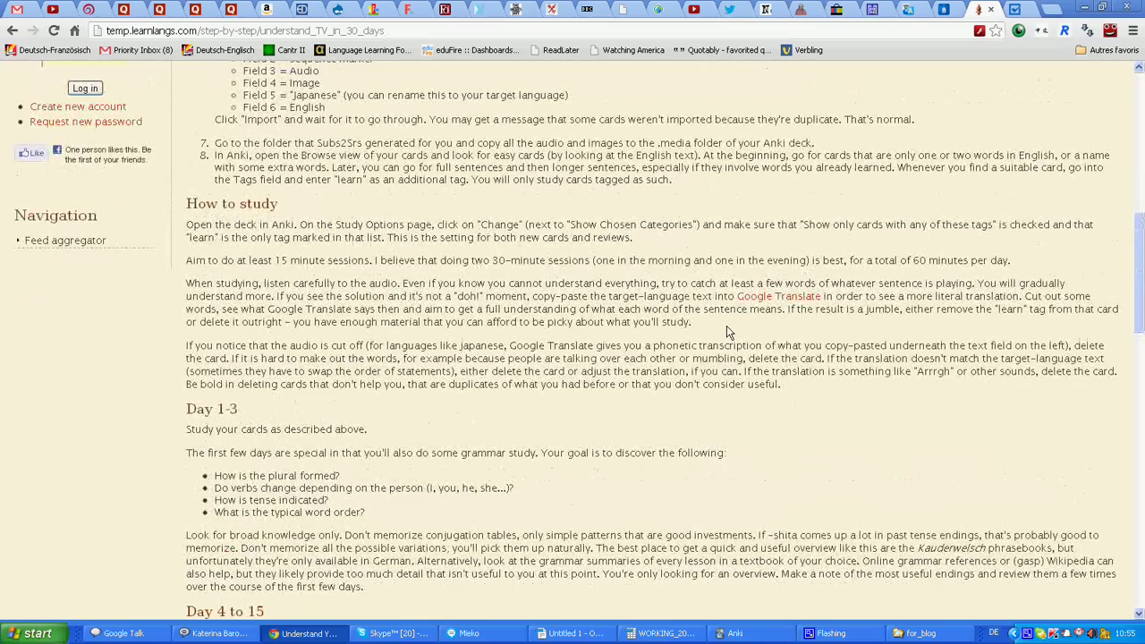
scroll(727, 329, up, 3)
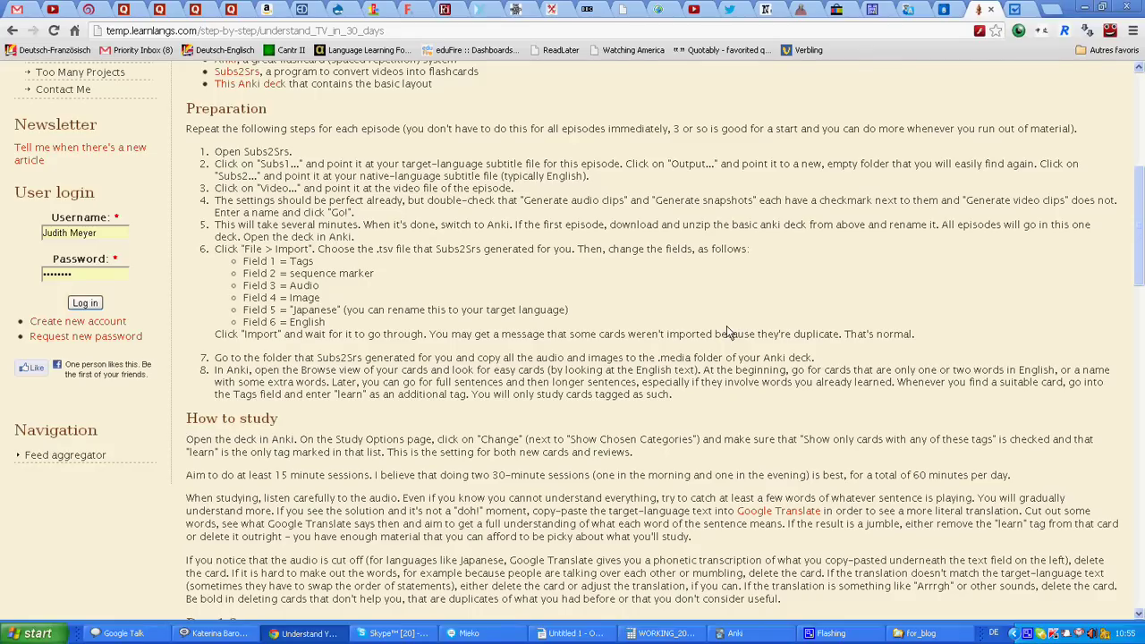
- Open a new Chrome tab and bring Anki's '1-a filtrita kartaro' overview (5 new cards) to front
click(1025, 10)
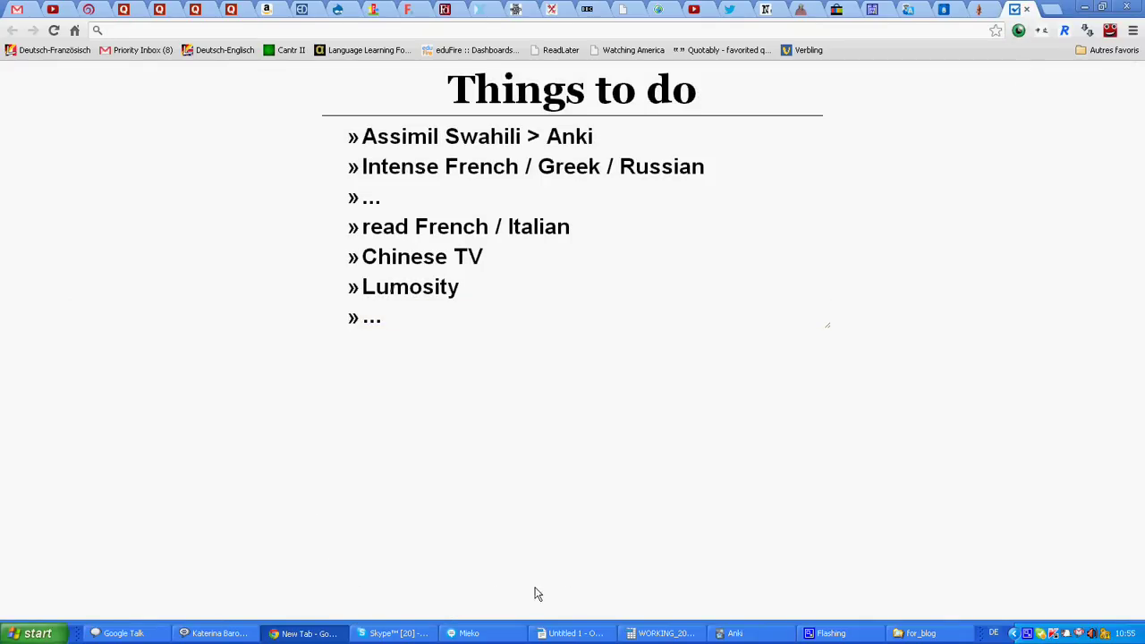
click(730, 635)
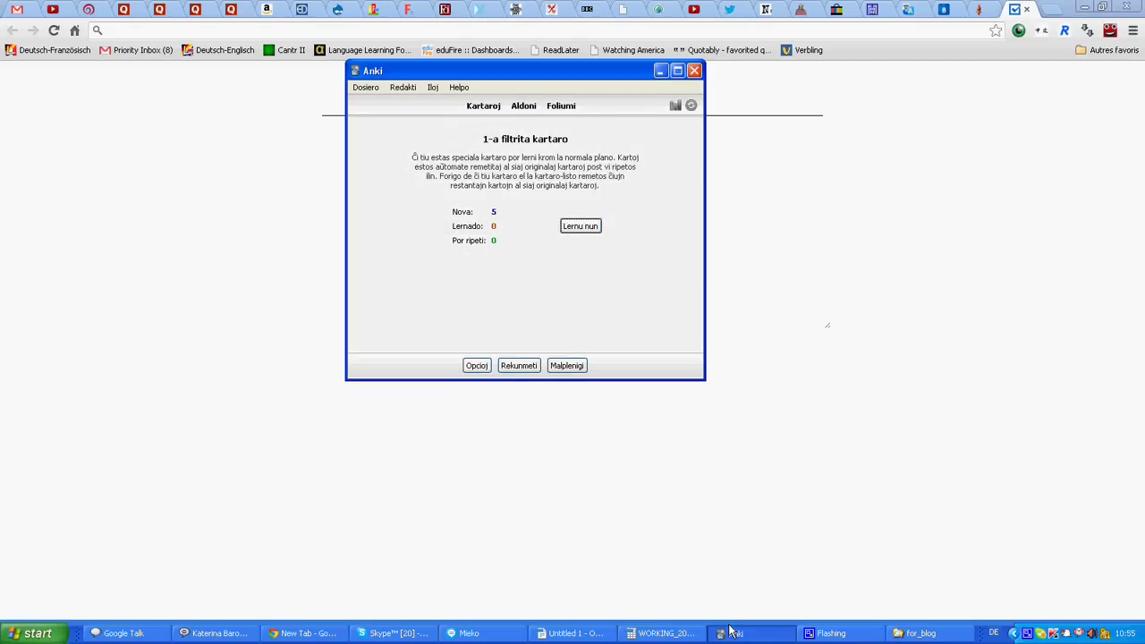
click(980, 9)
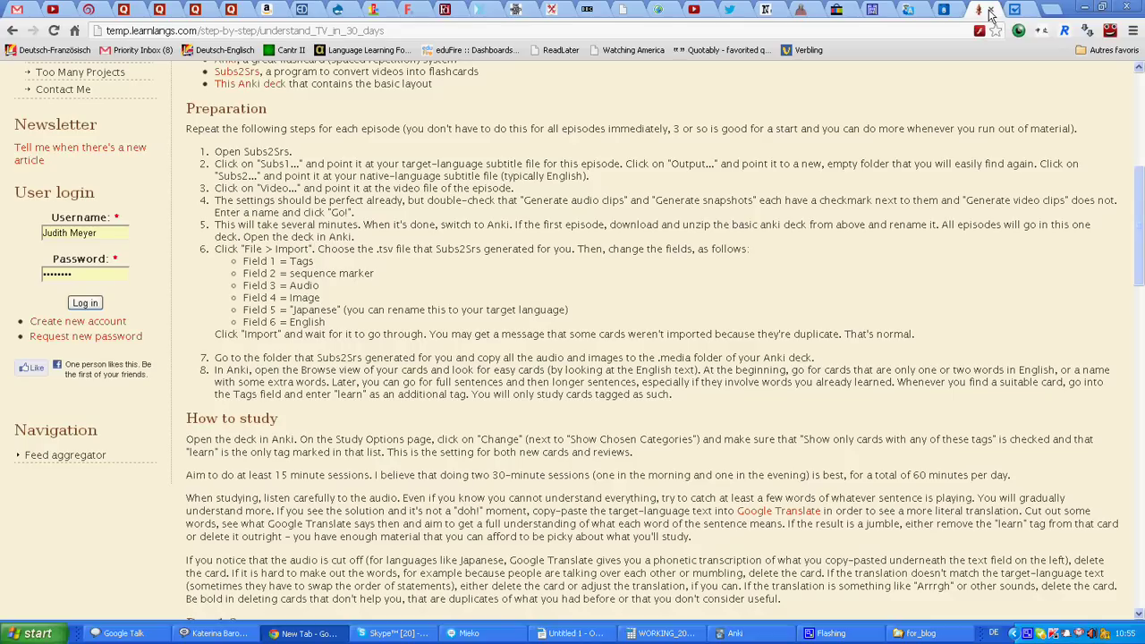
click(730, 633)
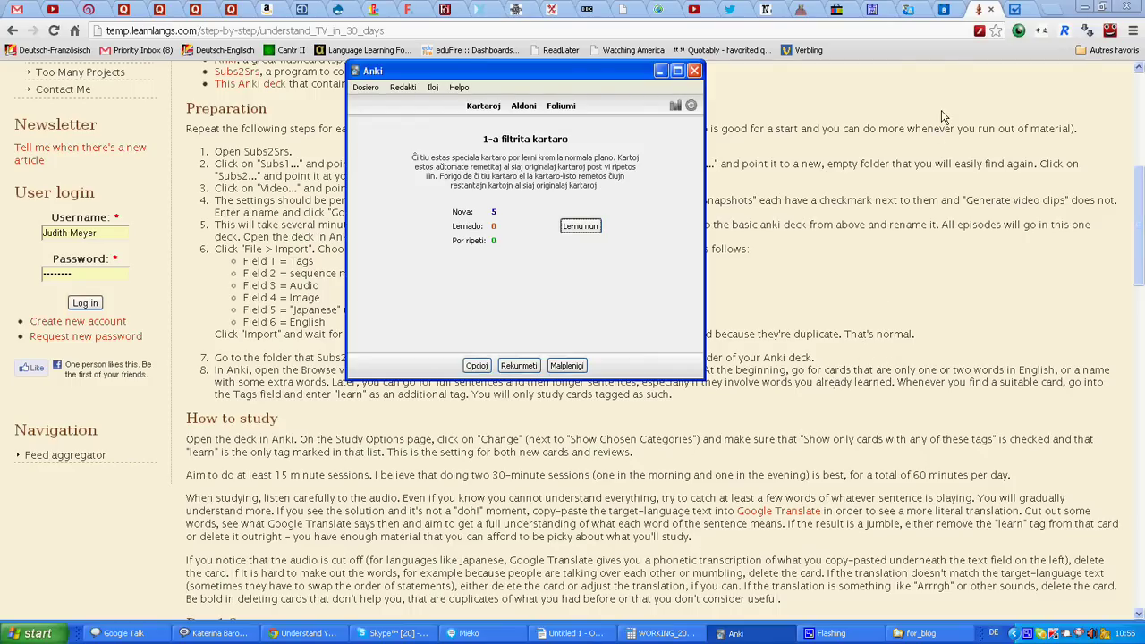
click(1018, 11)
click(734, 635)
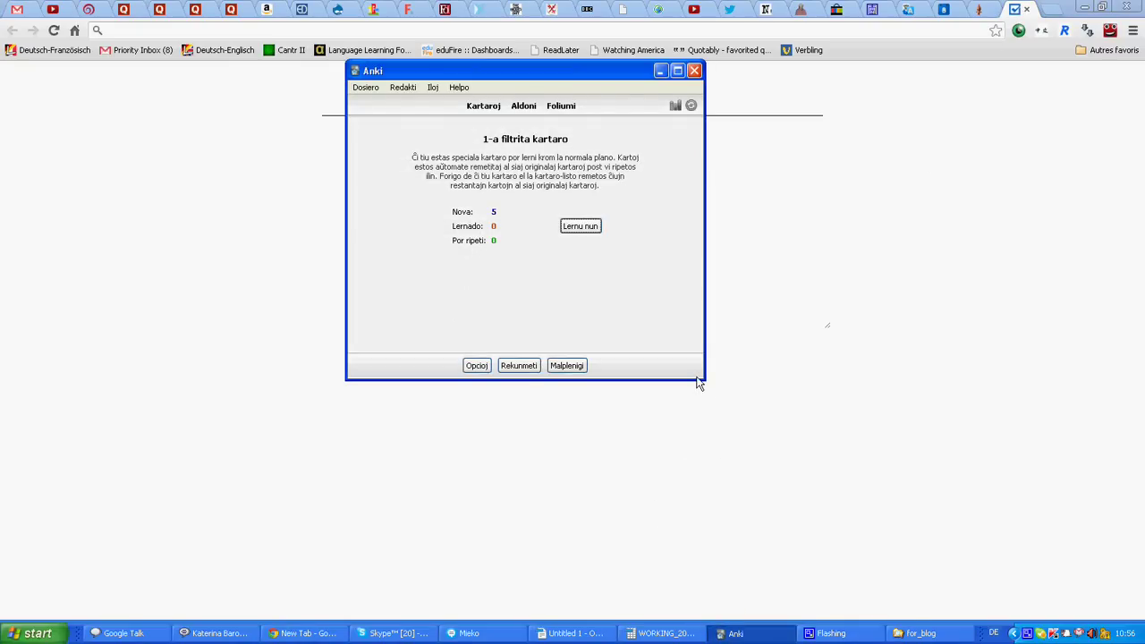
click(715, 458)
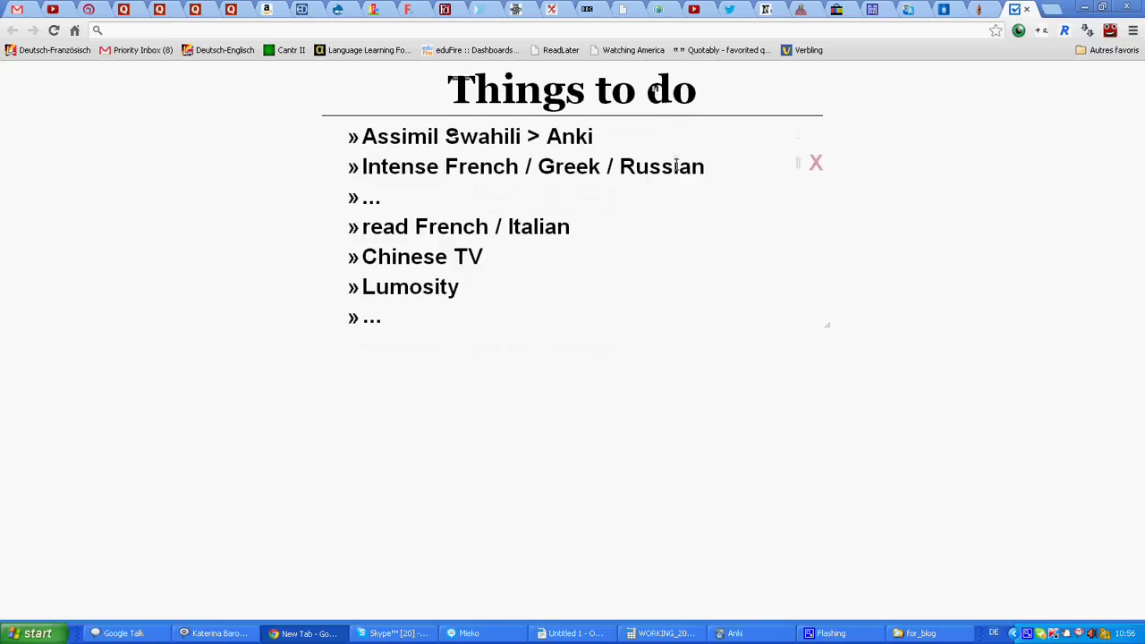
click(750, 631)
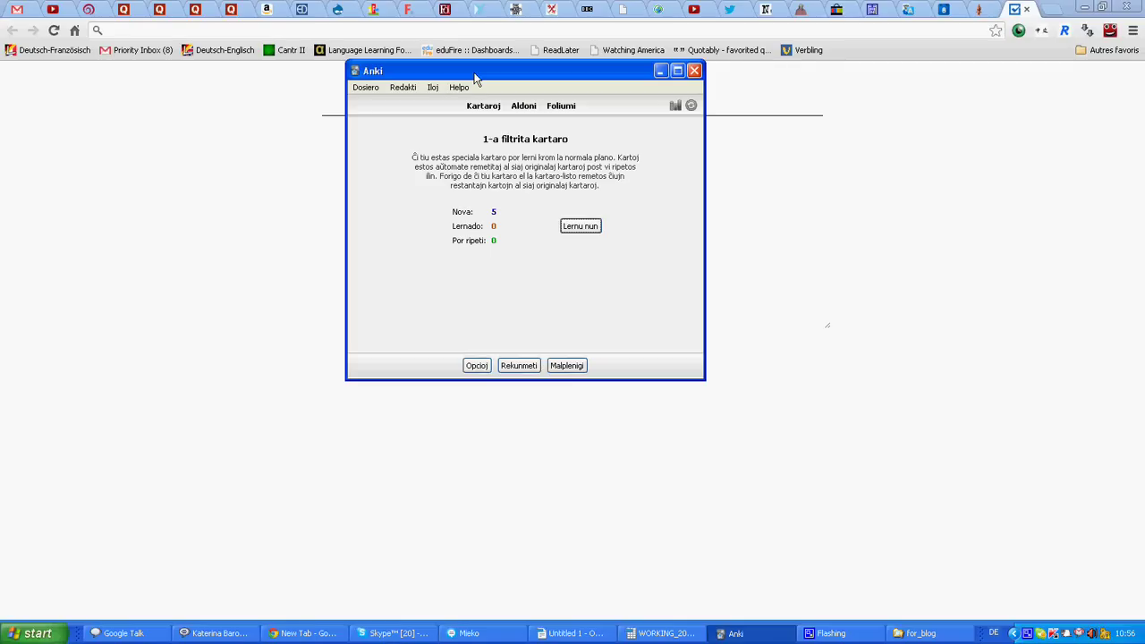
- Start studying the filtered deck and show the first card's scene, Japanese line and English translation
key(s)
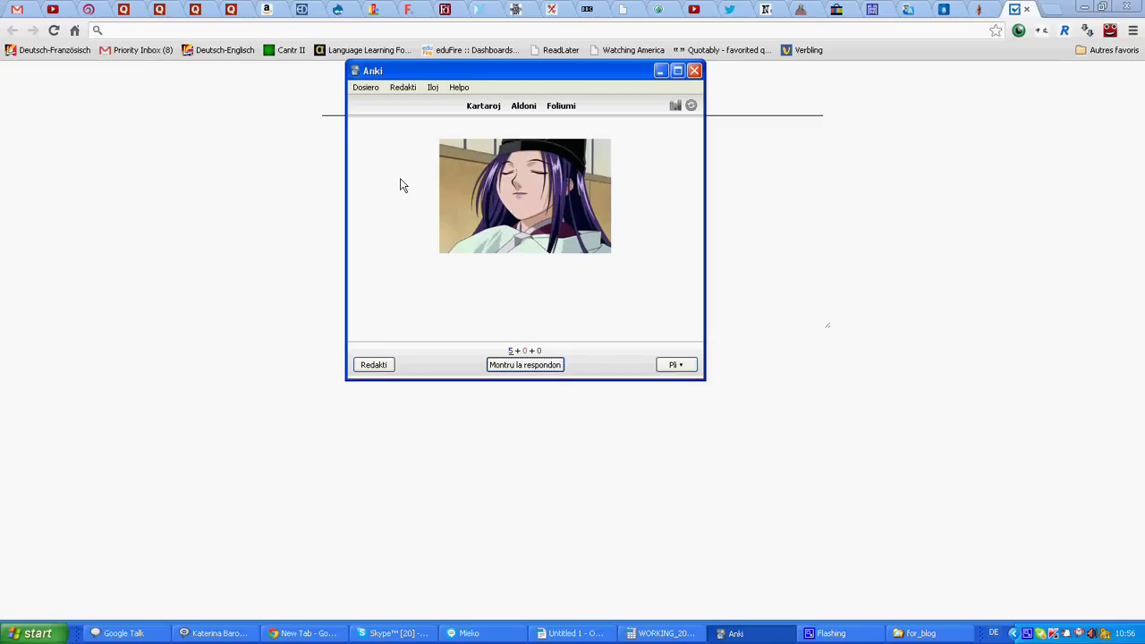
key(space)
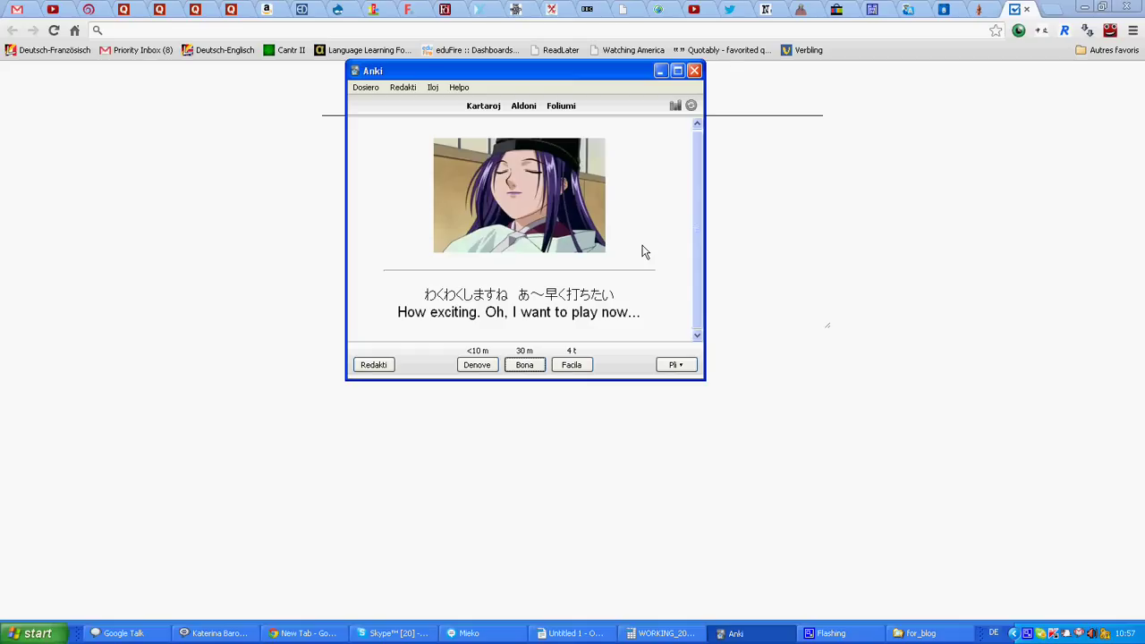
- Grade the first card, then reveal and grade the 'You... can play Go?' card
key(space)
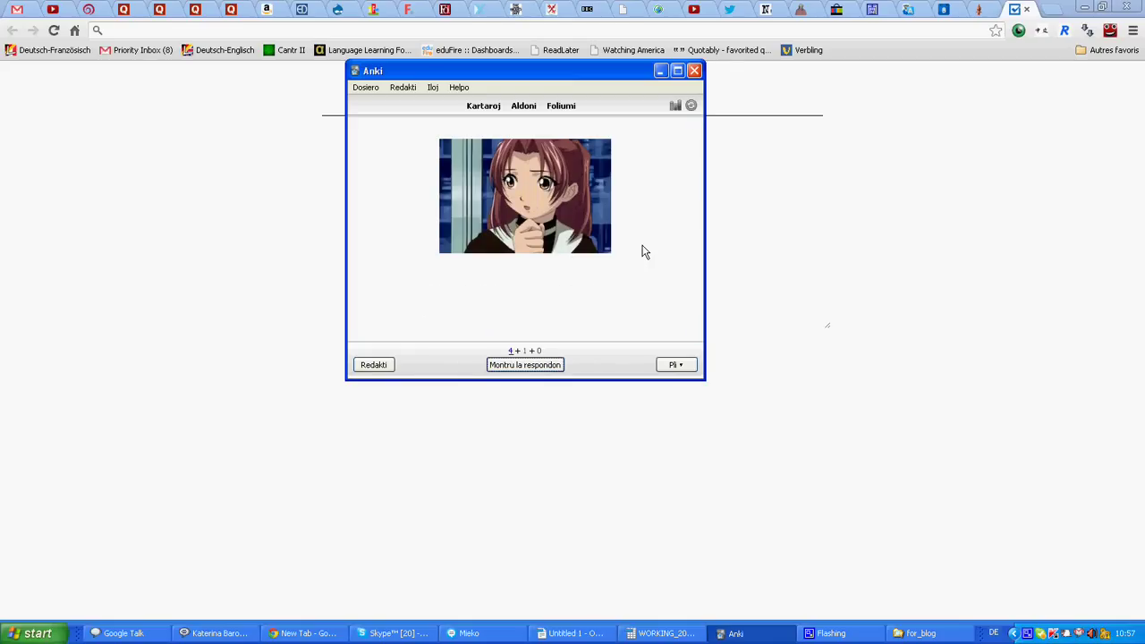
key(space)
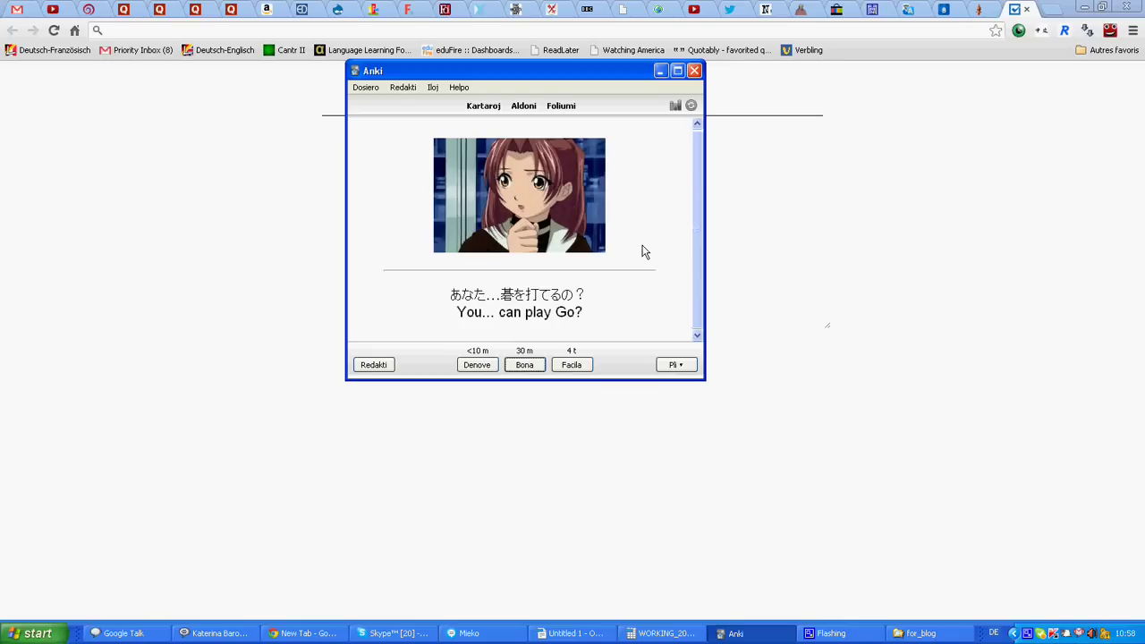
key(space)
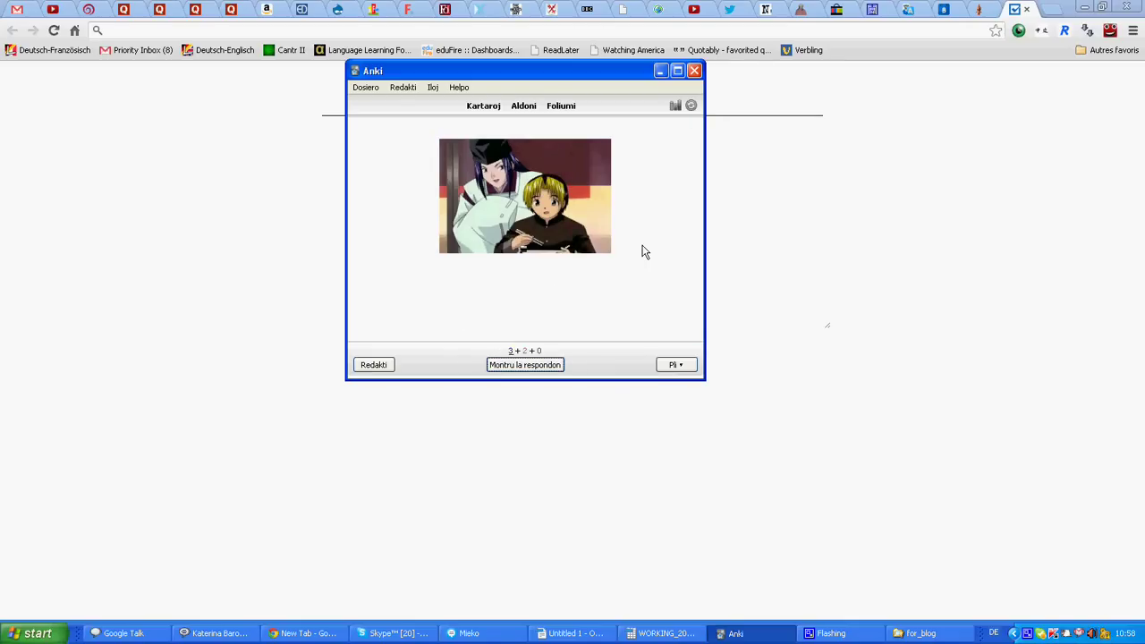
- Reveal and grade the 'They said Go Salon' and 'I wanna go there' cards
key(space)
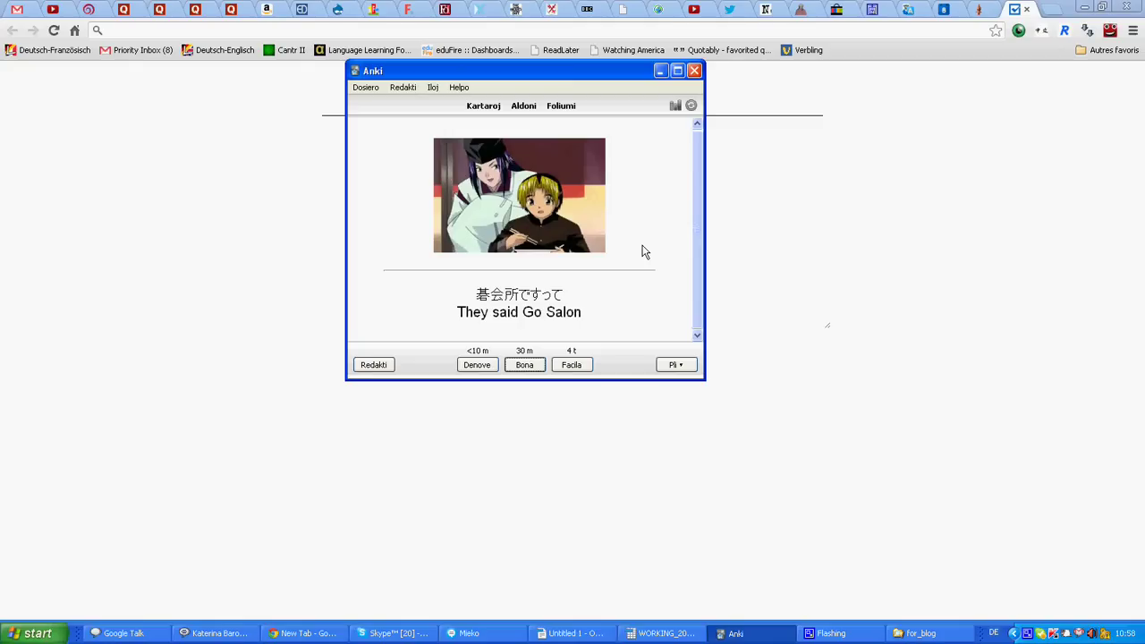
key(space)
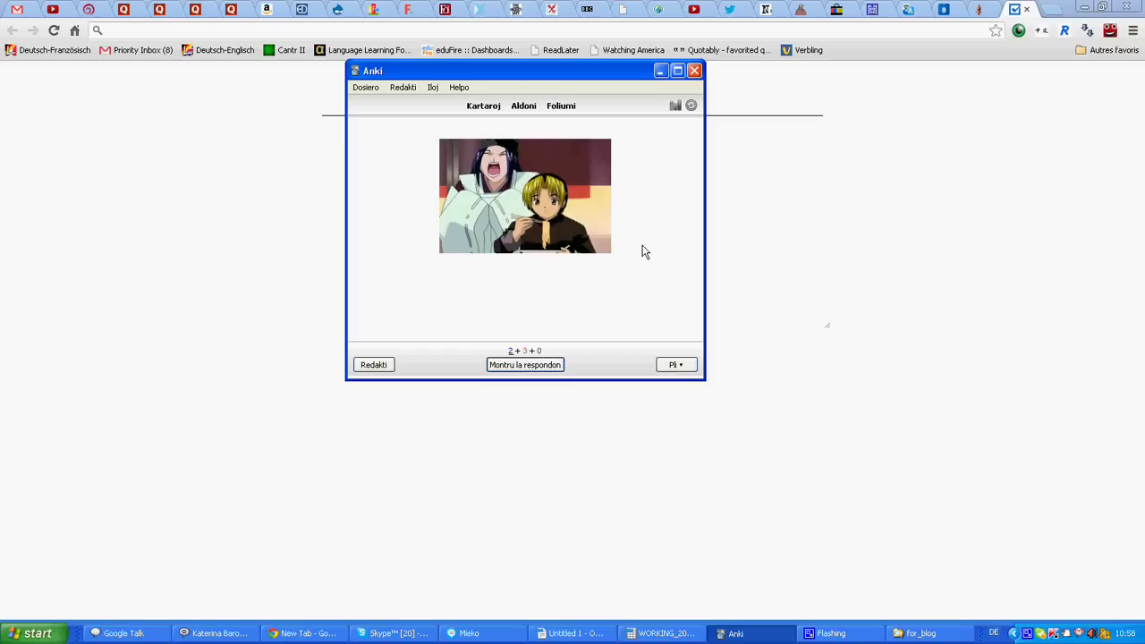
key(space)
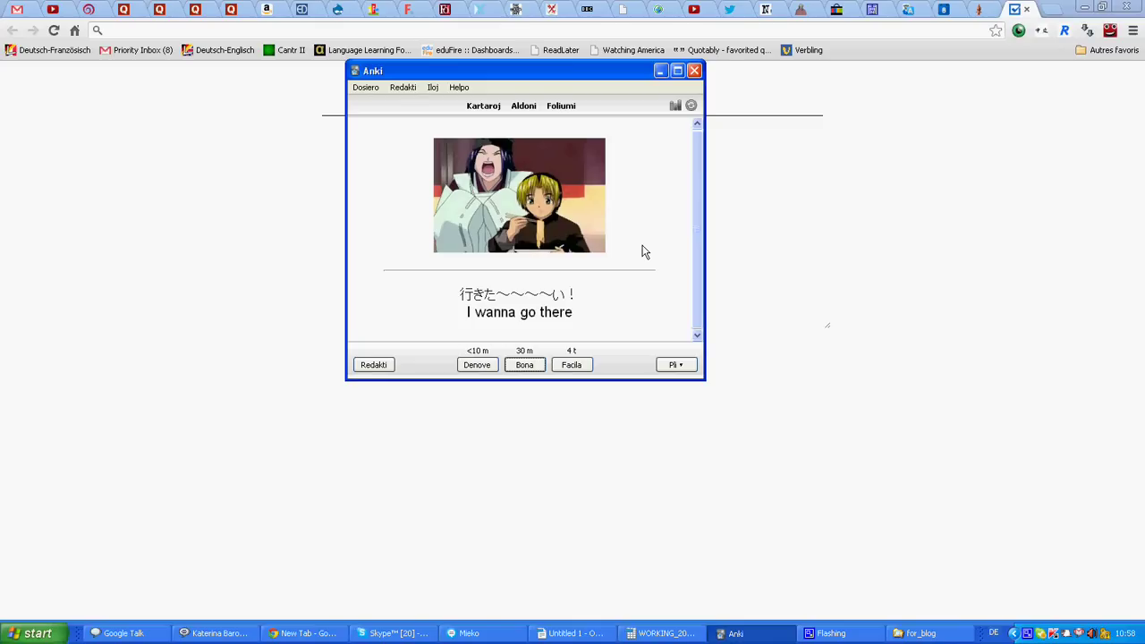
key(space)
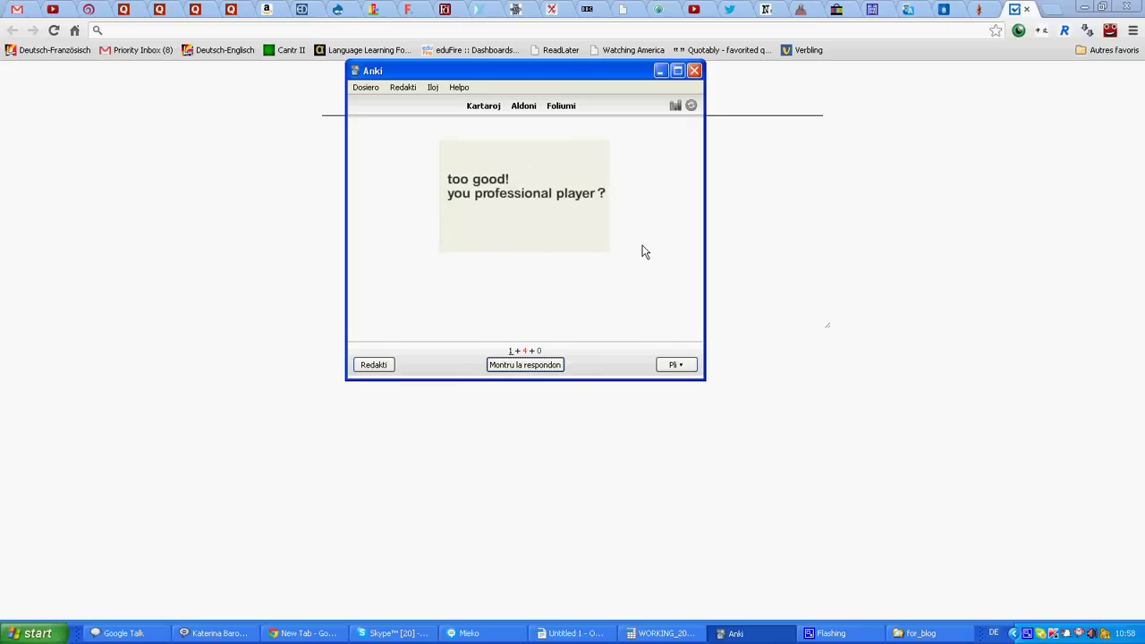
- Show the current card's answer: 返事は？ 'Do you want to reply?'
key(space)
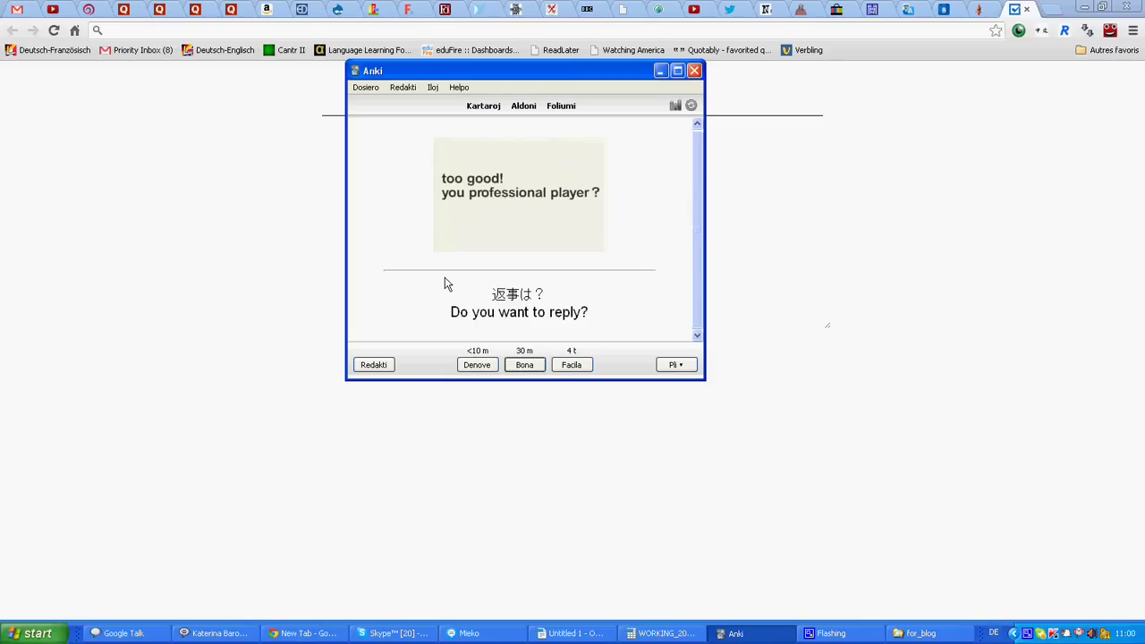
- Open and dismiss the card actions menu, then open the card browser on the 返事は？ note
click(677, 365)
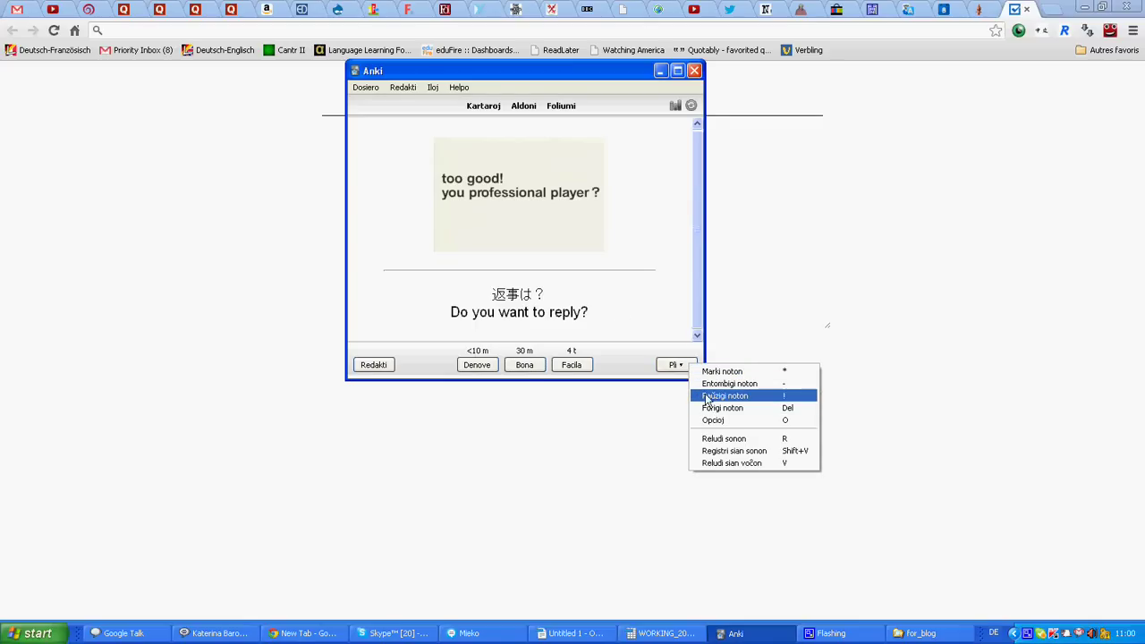
click(441, 308)
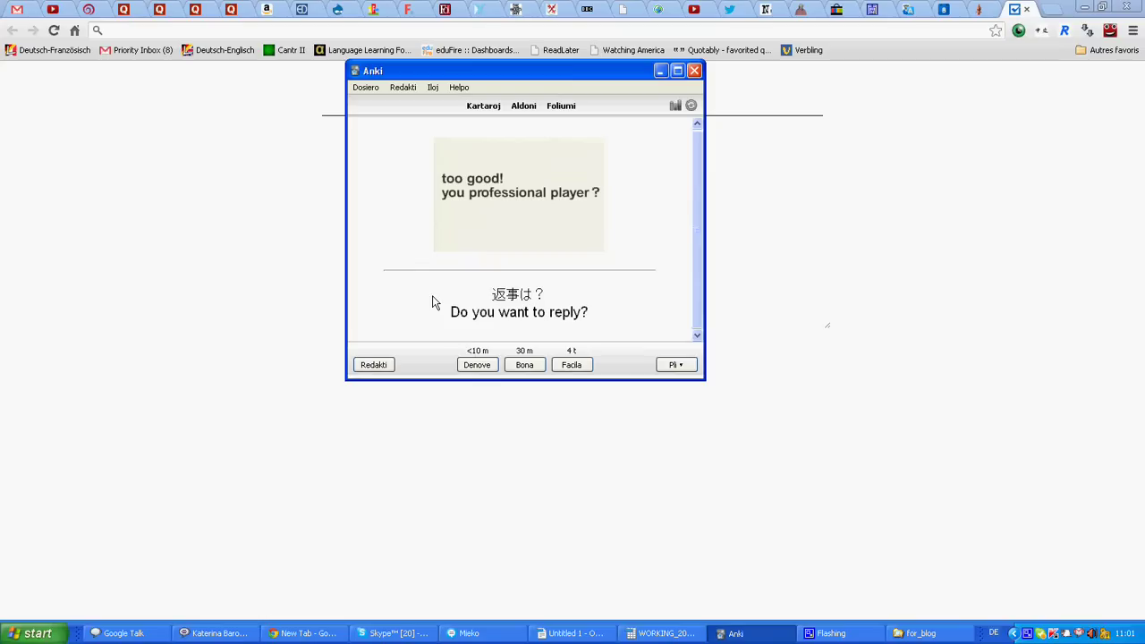
click(561, 106)
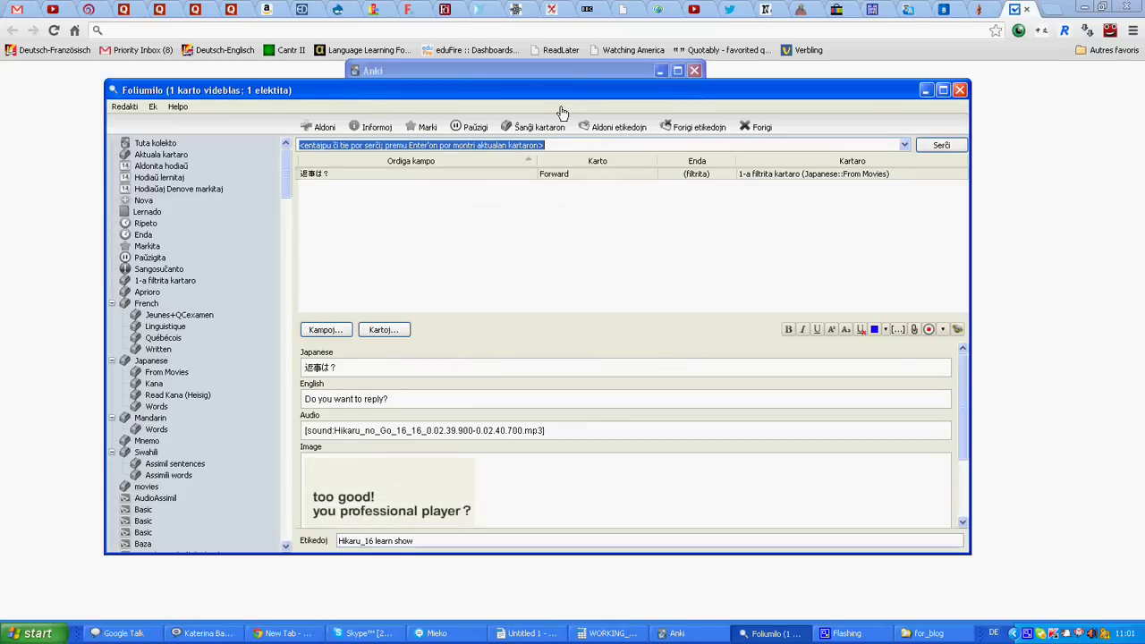
- Add the 'learn' tag to the 返事は？ note and list all 3804 Japanese::From Movies cards
click(375, 540)
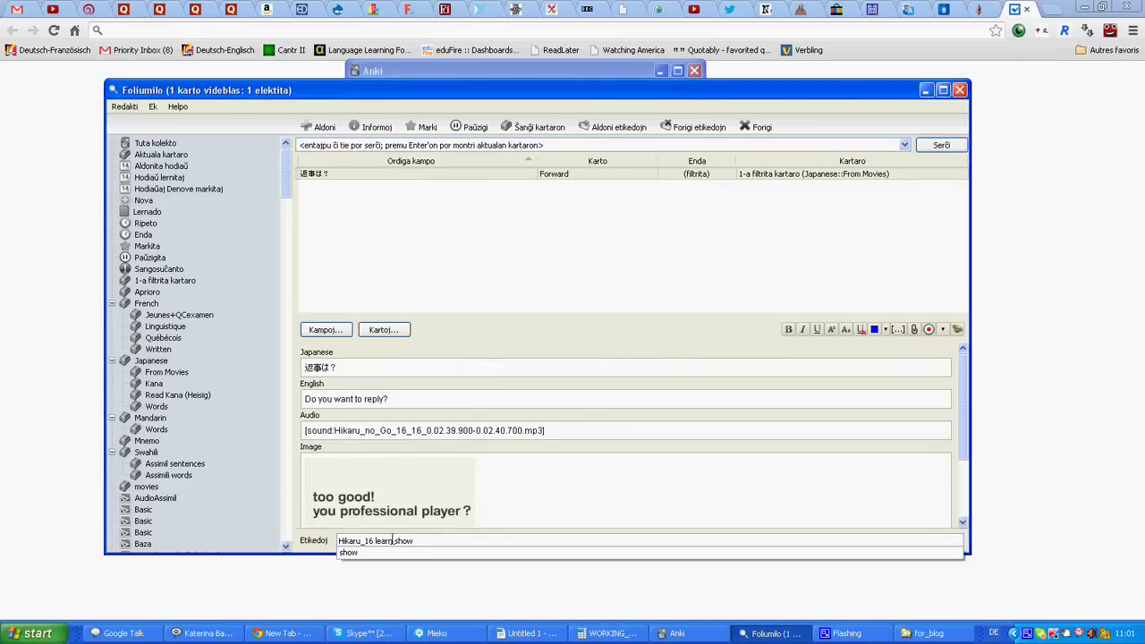
key(Escape)
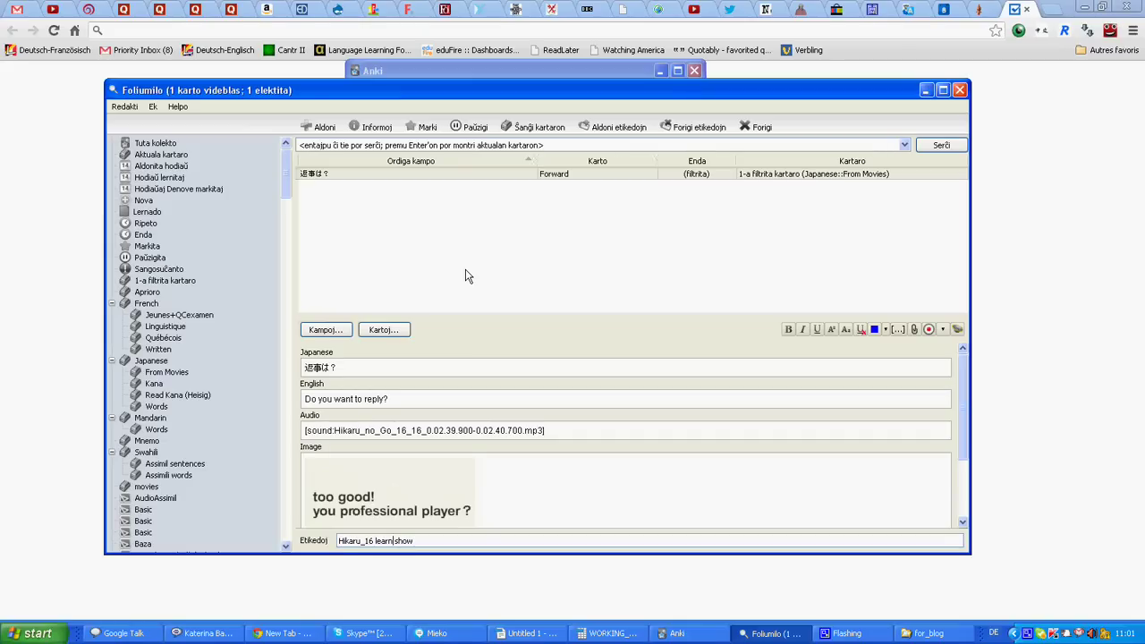
click(182, 374)
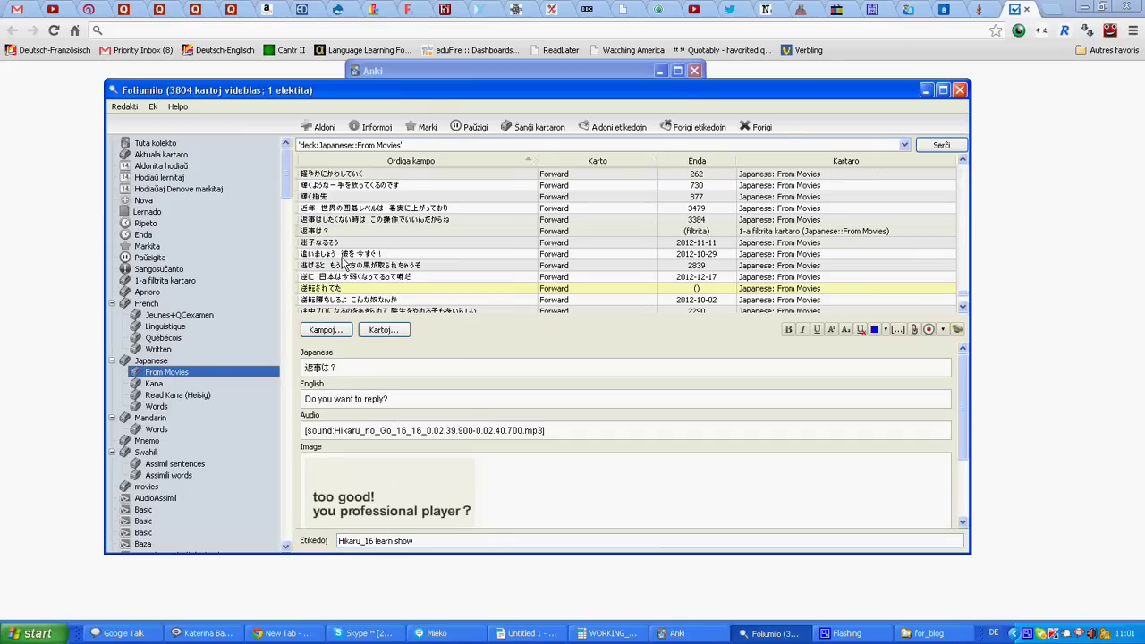
- Inspect the 追いましょう 彼を今すぐ！ and 'When you don't want to reply' cards, then return to Chrome's LearnLangs guide
click(343, 255)
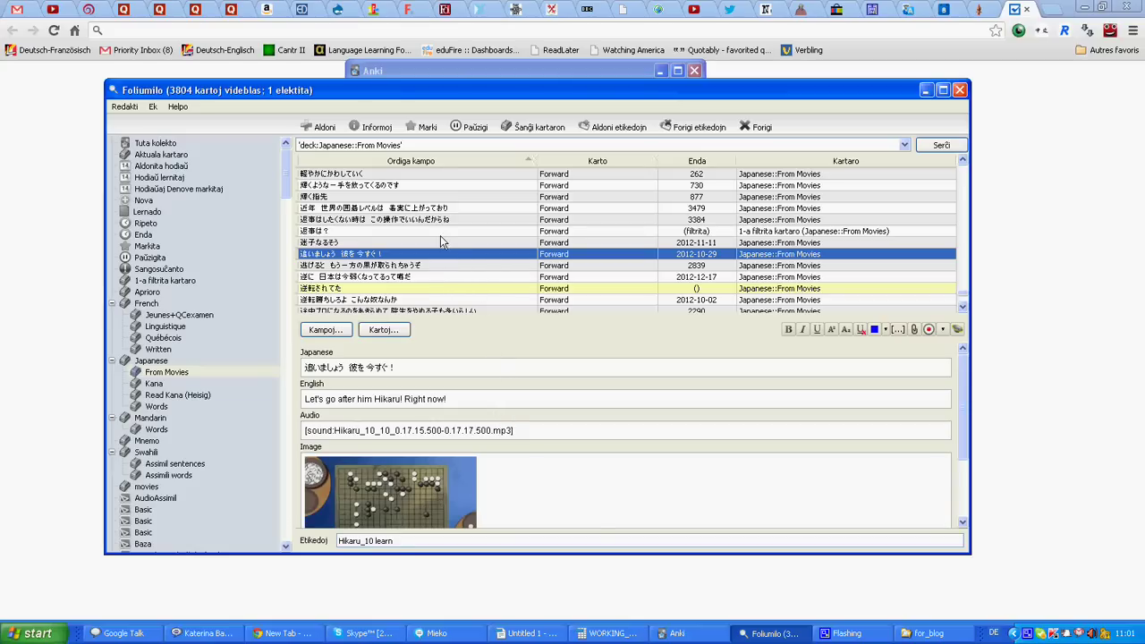
click(415, 221)
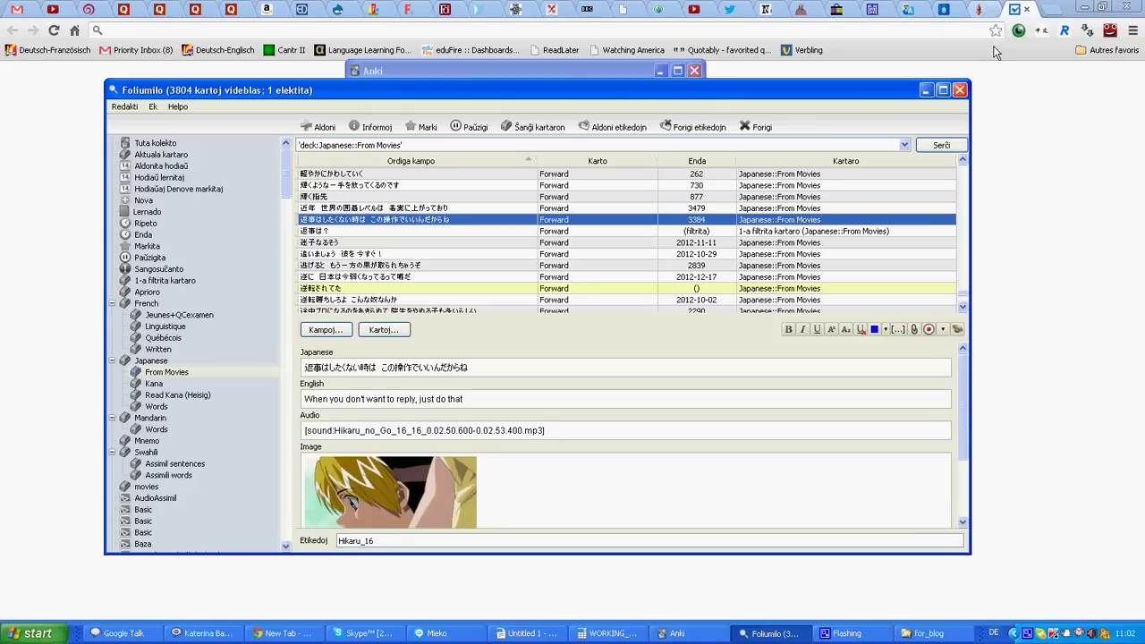
click(980, 10)
- Scroll up to the top of the 'Understand Your Favourite TV Series in 30 Days' article
scroll(829, 230, up, 5)
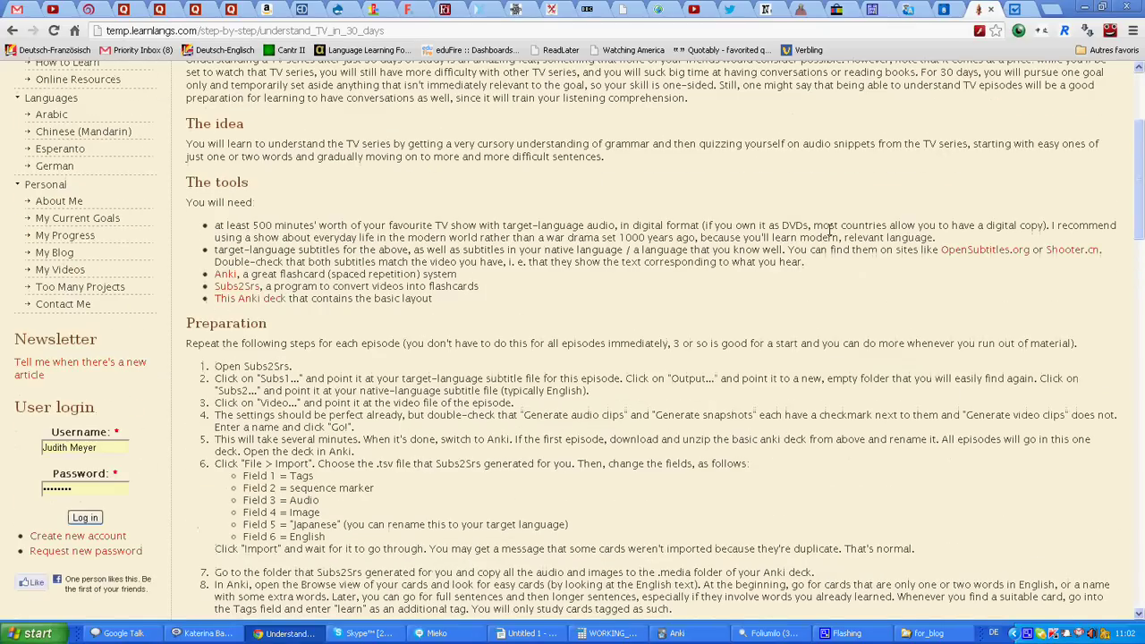
scroll(829, 230, up, 5)
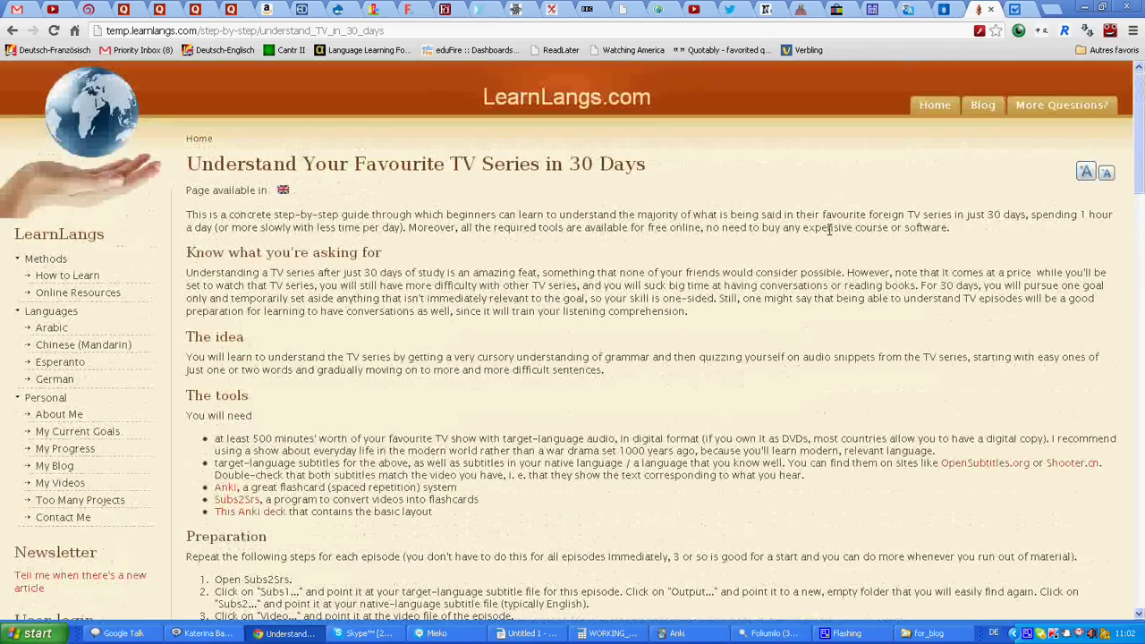